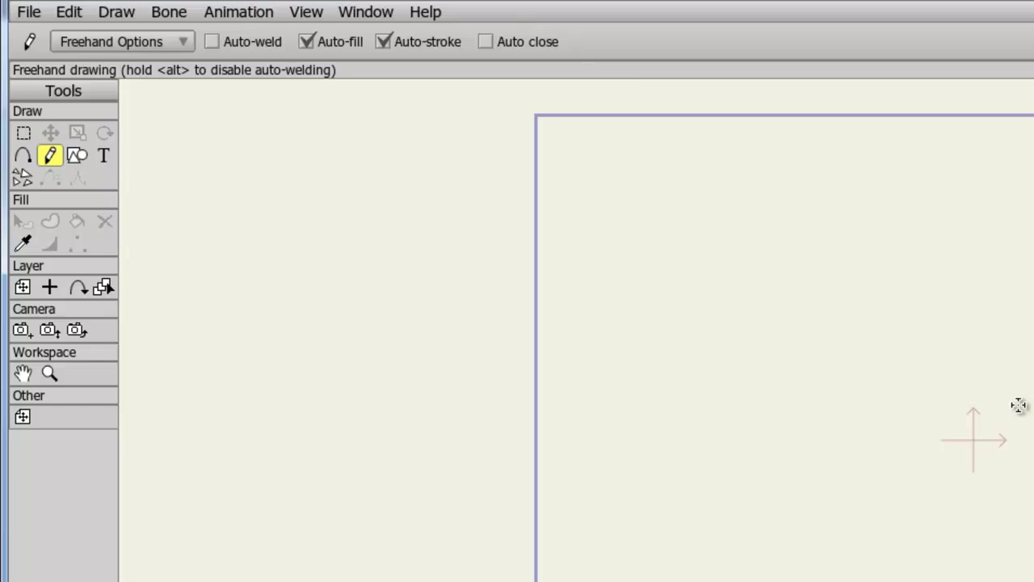
# - Import the Boom_02 preset from Audio > Sound Effects > Bang And Thuds as an audio layer
pyautogui.click(31, 13)
pyautogui.moveTo(160, 237)
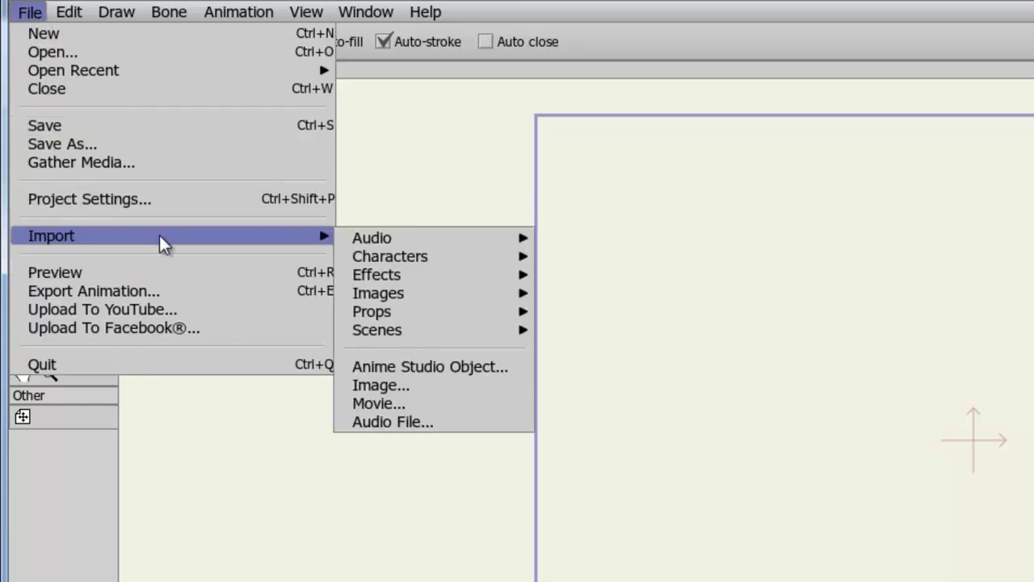
pyautogui.moveTo(358, 231)
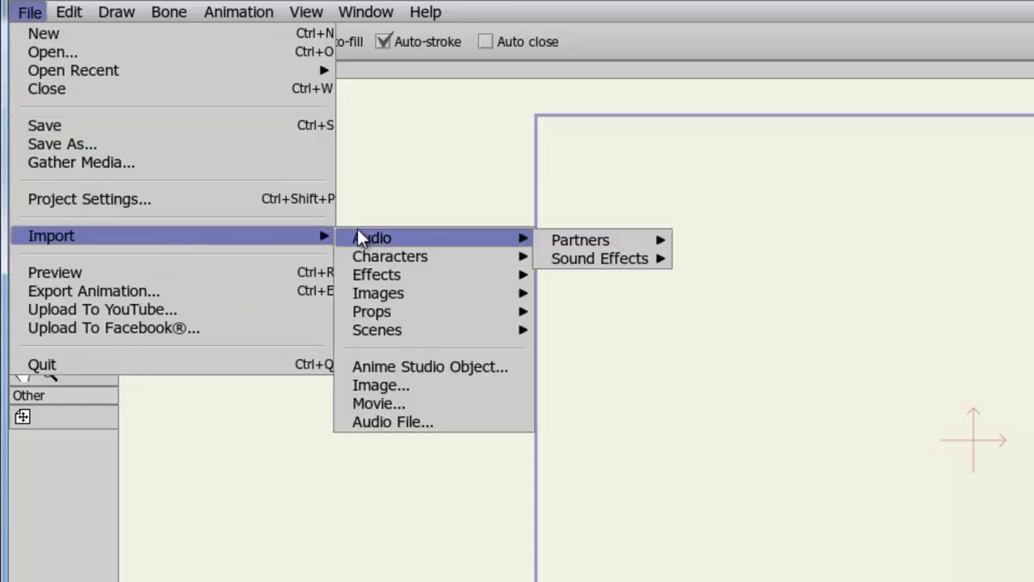
pyautogui.moveTo(384, 256)
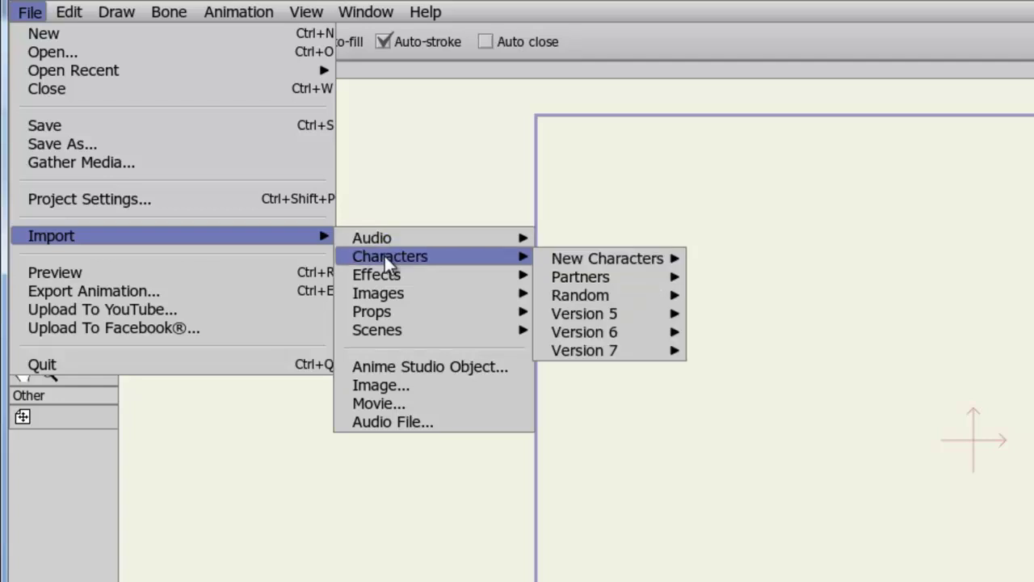
pyautogui.moveTo(391, 295)
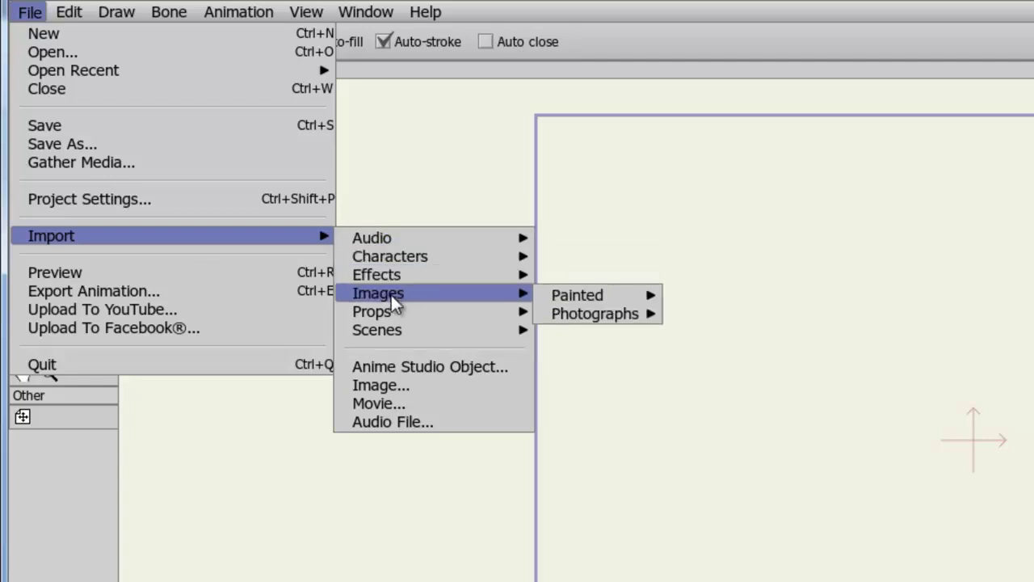
pyautogui.moveTo(396, 326)
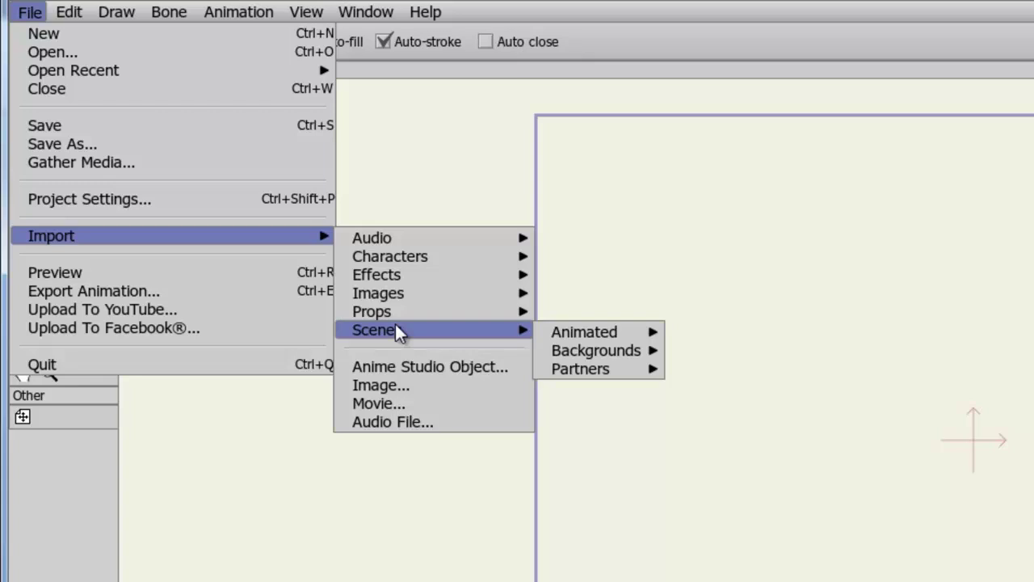
pyautogui.moveTo(395, 240)
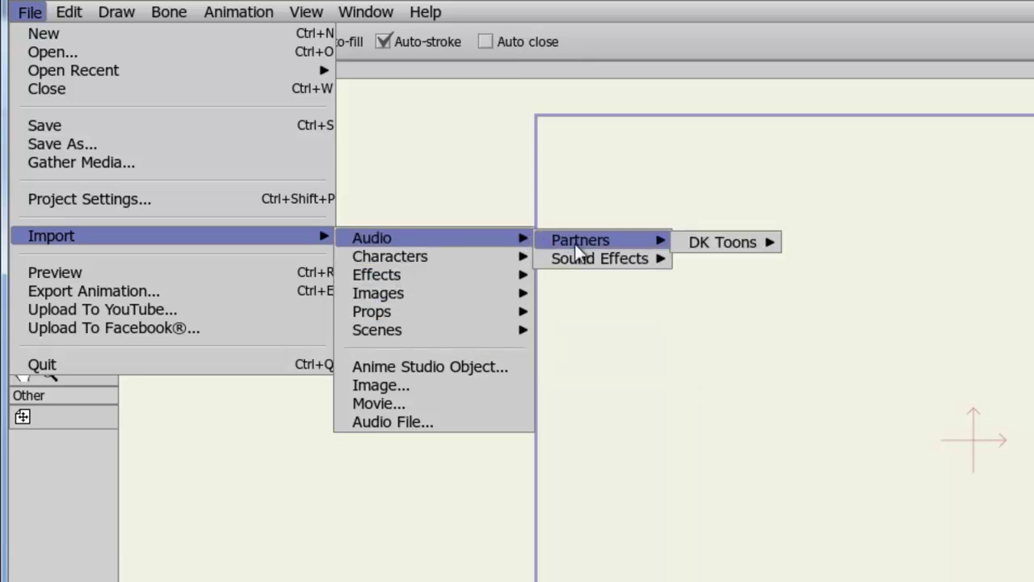
pyautogui.moveTo(583, 259)
pyautogui.moveTo(698, 263)
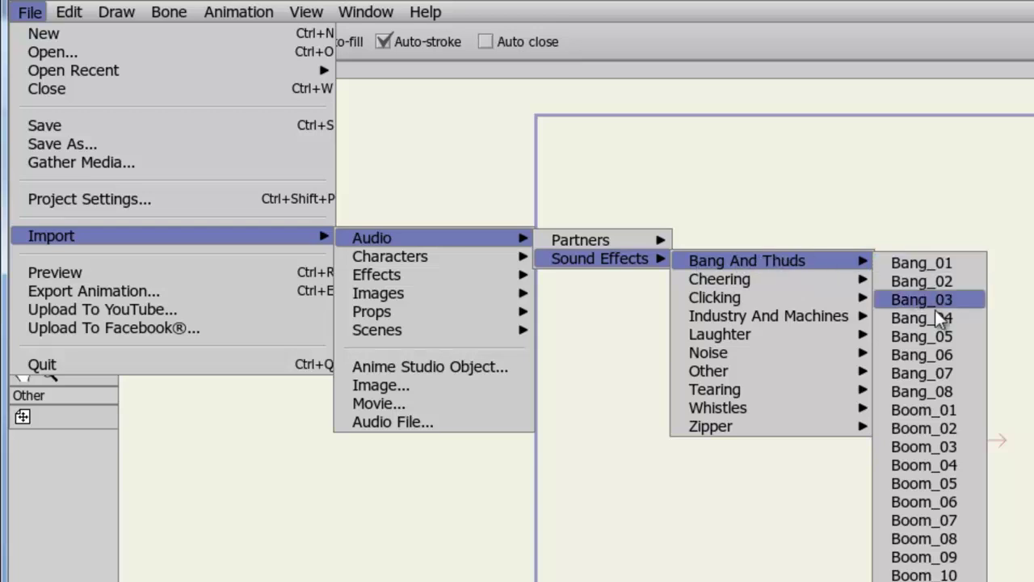
pyautogui.click(944, 428)
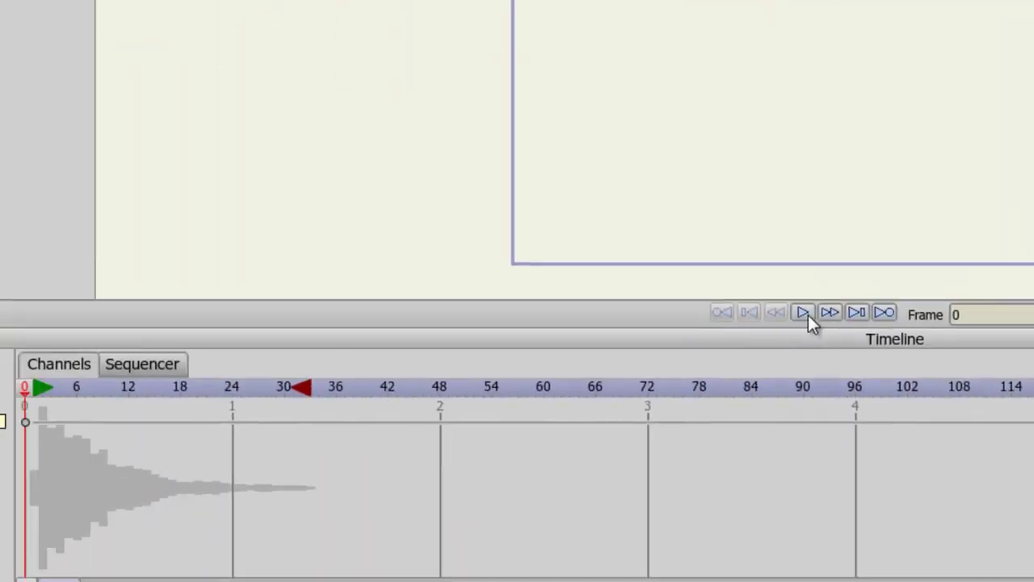
# - Play and stop the Boom_02 sound, then undo its import to clear the waveform
pyautogui.click(812, 312)
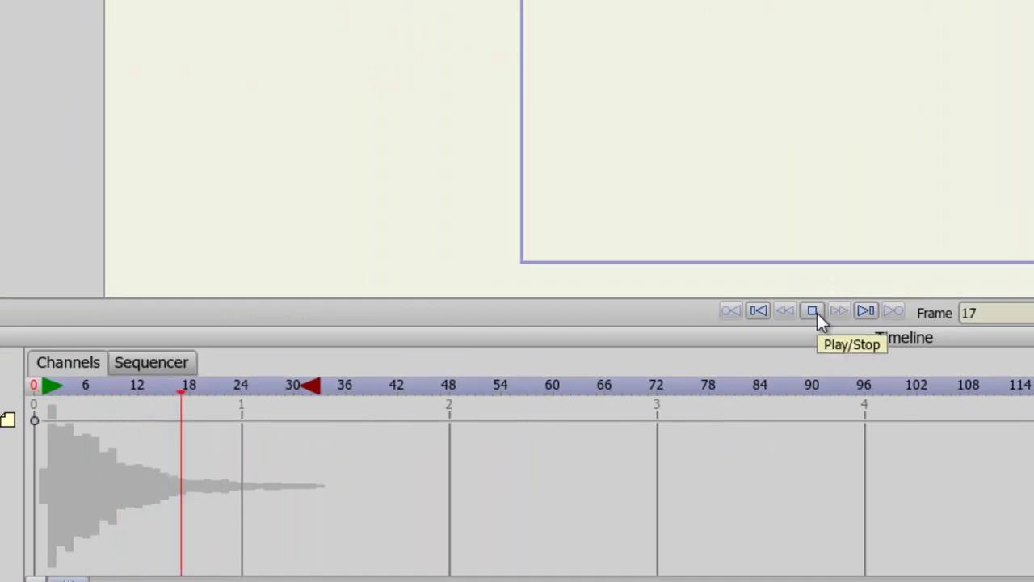
pyautogui.click(813, 312)
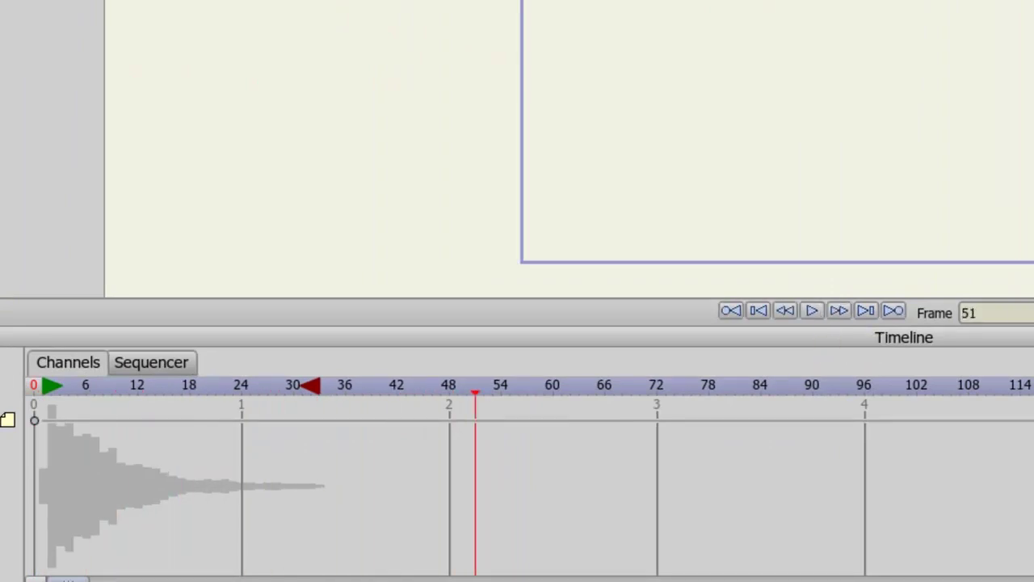
pyautogui.hotkey('ctrl', 'z')
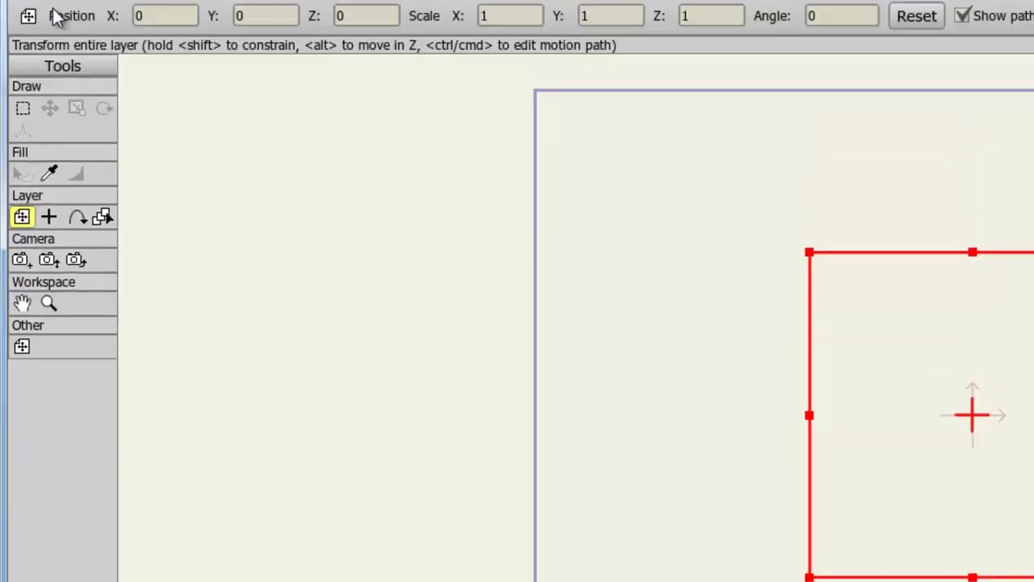
pyautogui.click(31, 15)
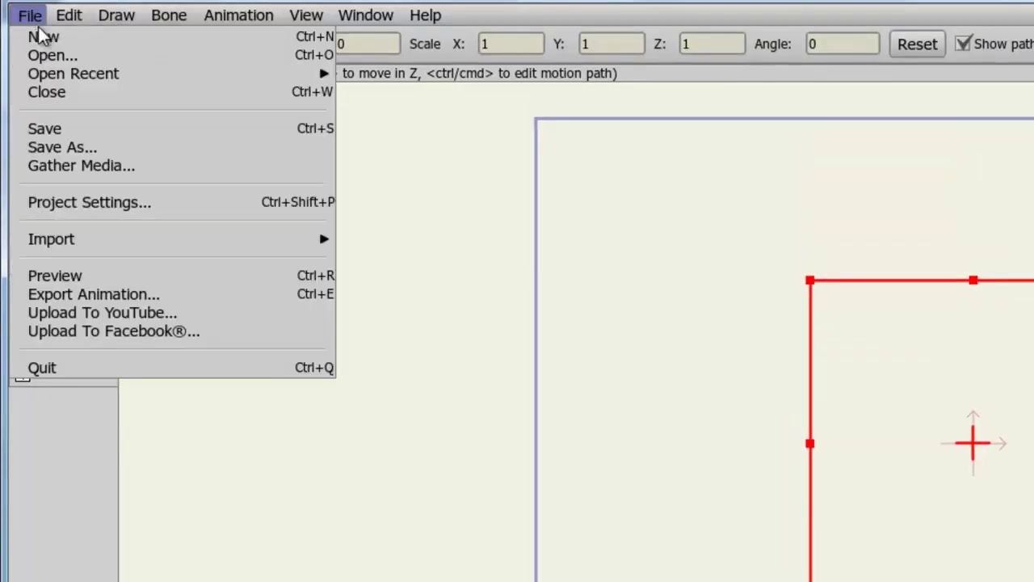
# - Import the TreeofLife preset from Scenes > Animated, adding trees and rocks to the canvas
pyautogui.moveTo(180, 239)
pyautogui.moveTo(373, 247)
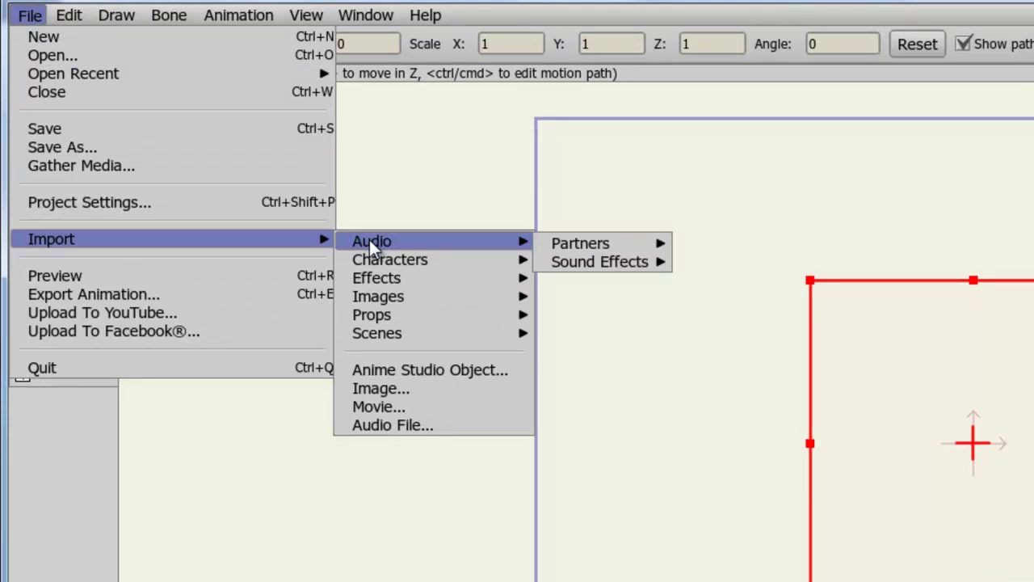
pyautogui.moveTo(413, 338)
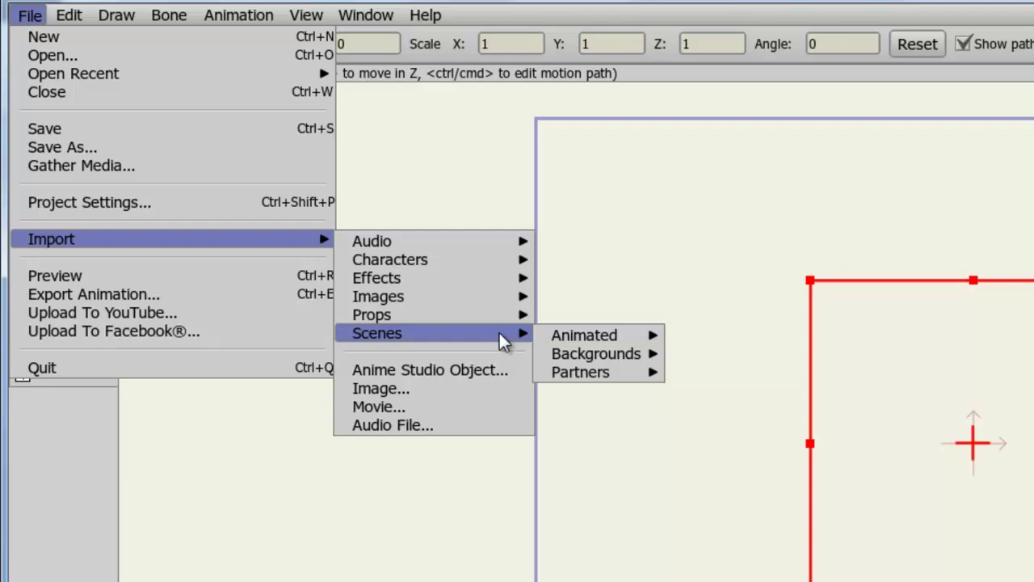
pyautogui.moveTo(540, 343)
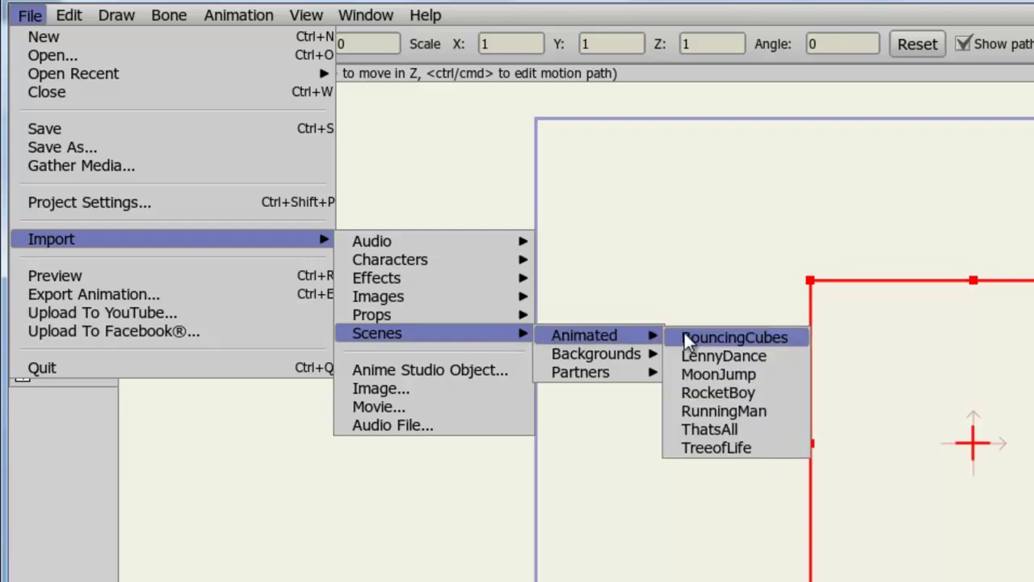
pyautogui.click(703, 449)
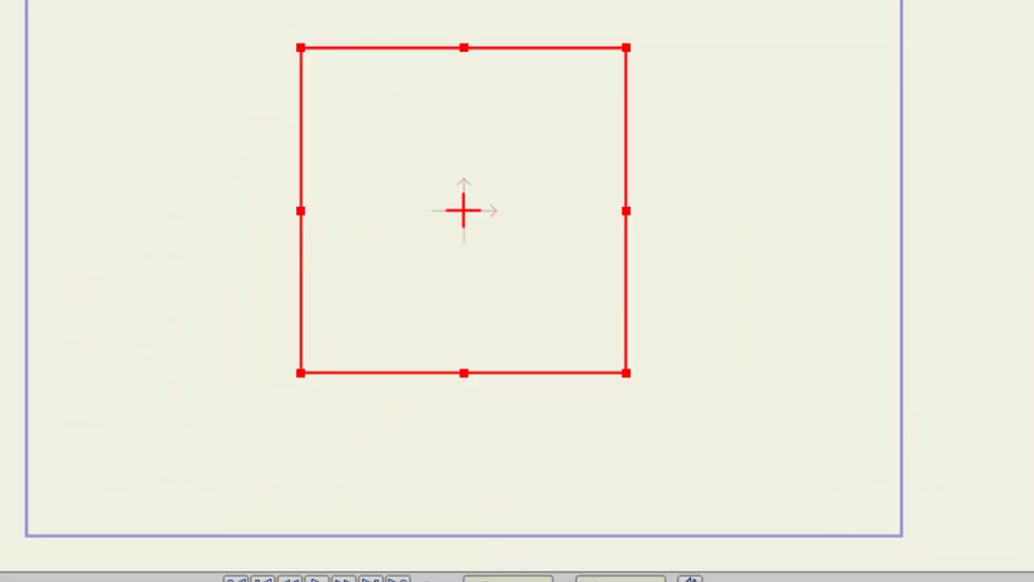
pyautogui.click(30, 20)
# - Import the Beach_01 photo from Images > Photographs, then delete the Beach_01.JPG layer
pyautogui.moveTo(139, 254)
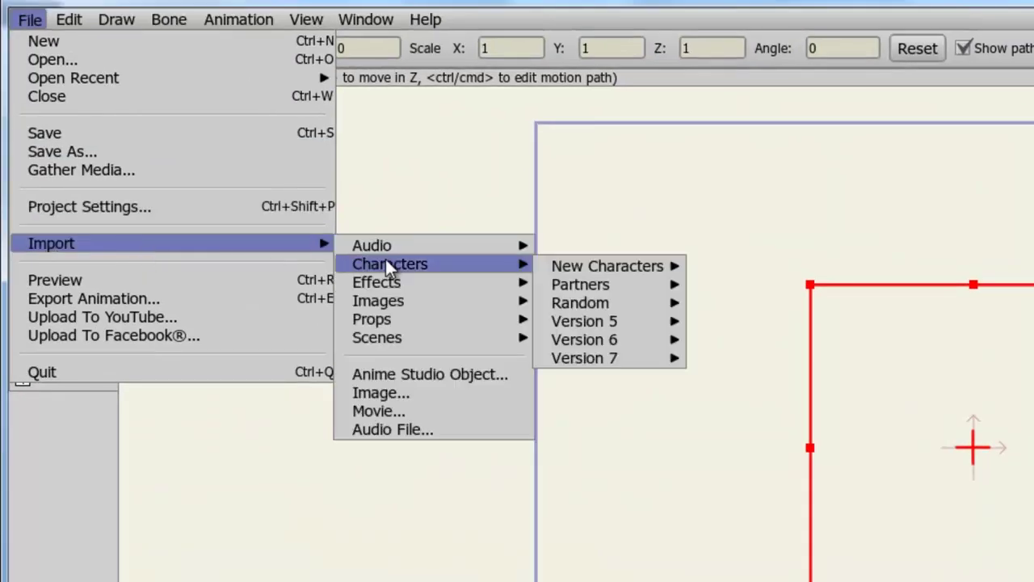
pyautogui.moveTo(413, 298)
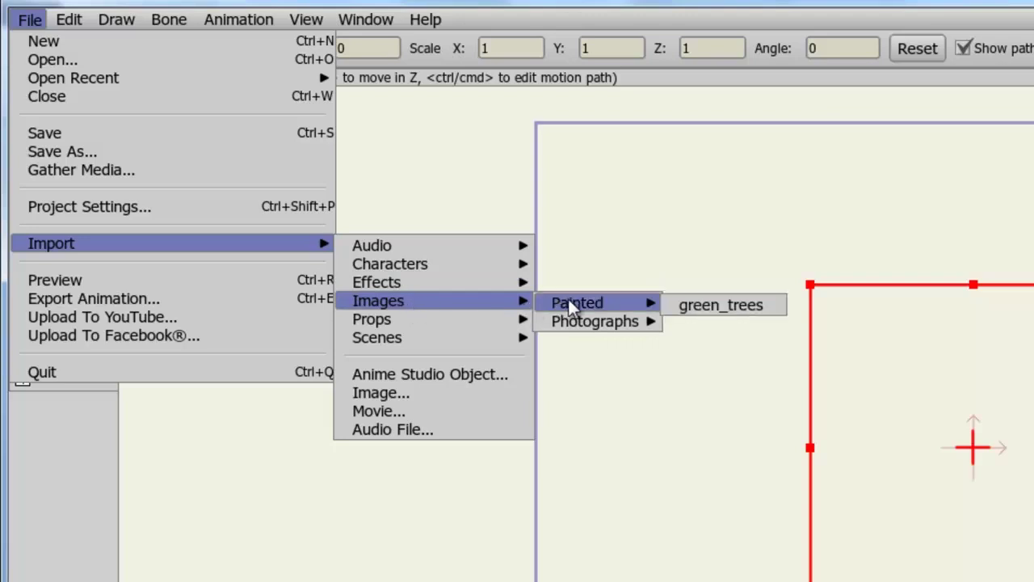
pyautogui.moveTo(571, 321)
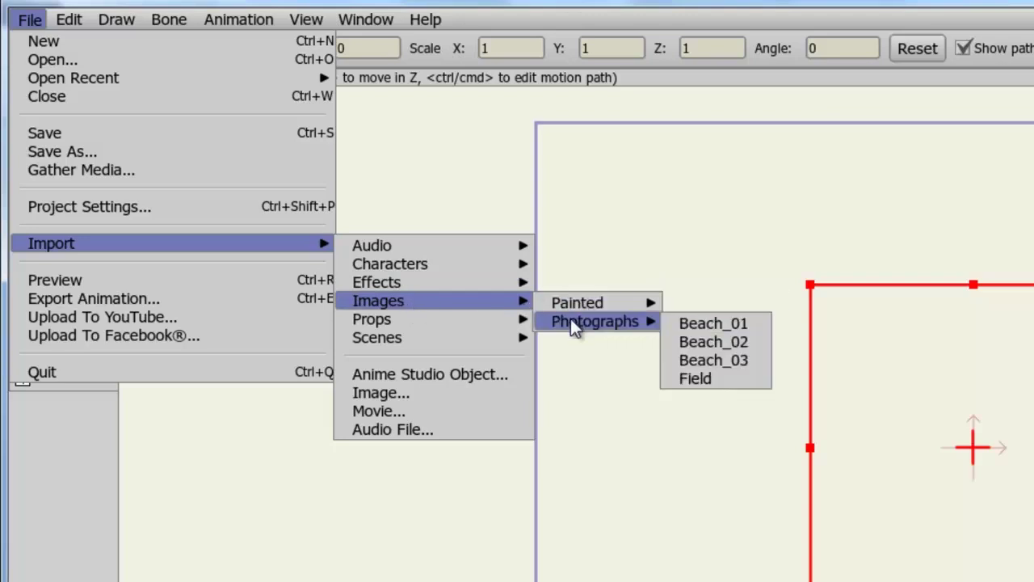
pyautogui.click(682, 323)
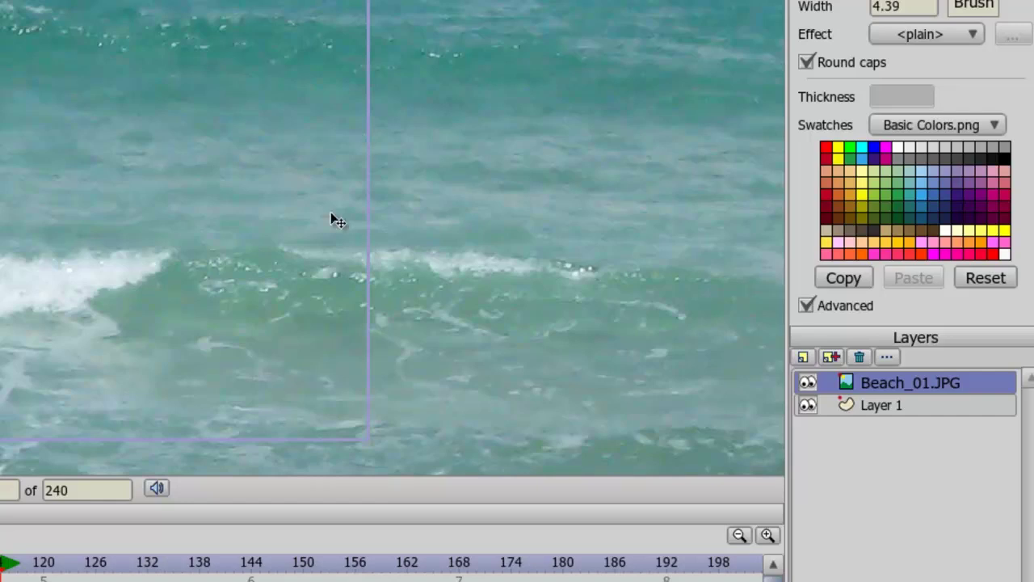
pyautogui.click(860, 357)
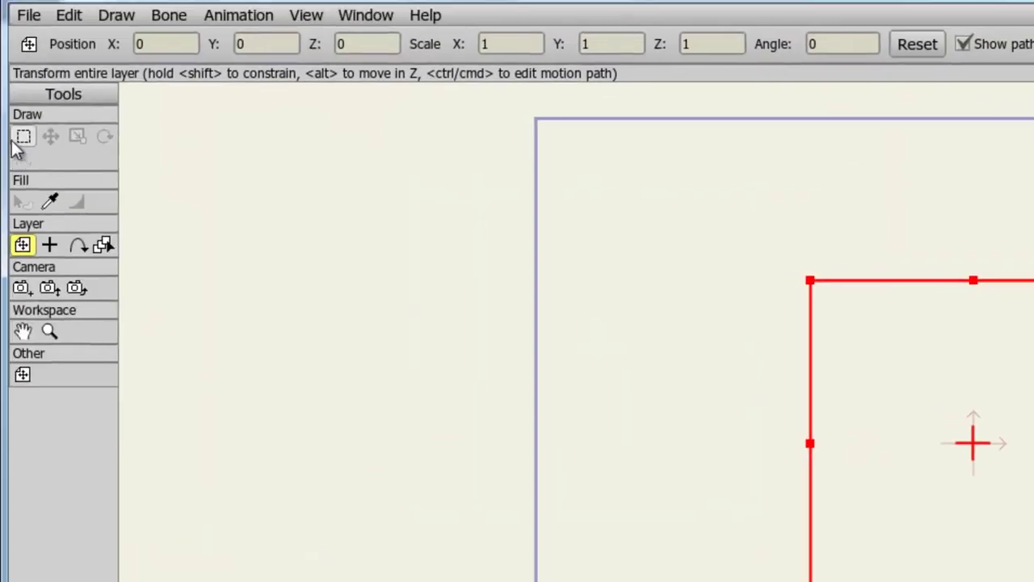
# - Begin an Anime Studio Object import and select the Bridge Test 1 project file
pyautogui.click(30, 16)
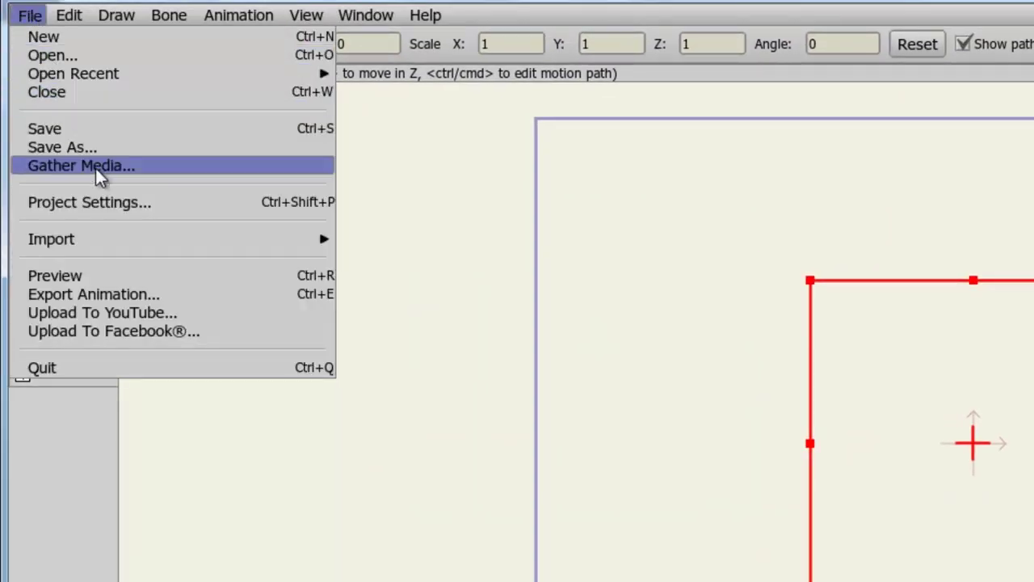
pyautogui.moveTo(99, 236)
pyautogui.moveTo(429, 345)
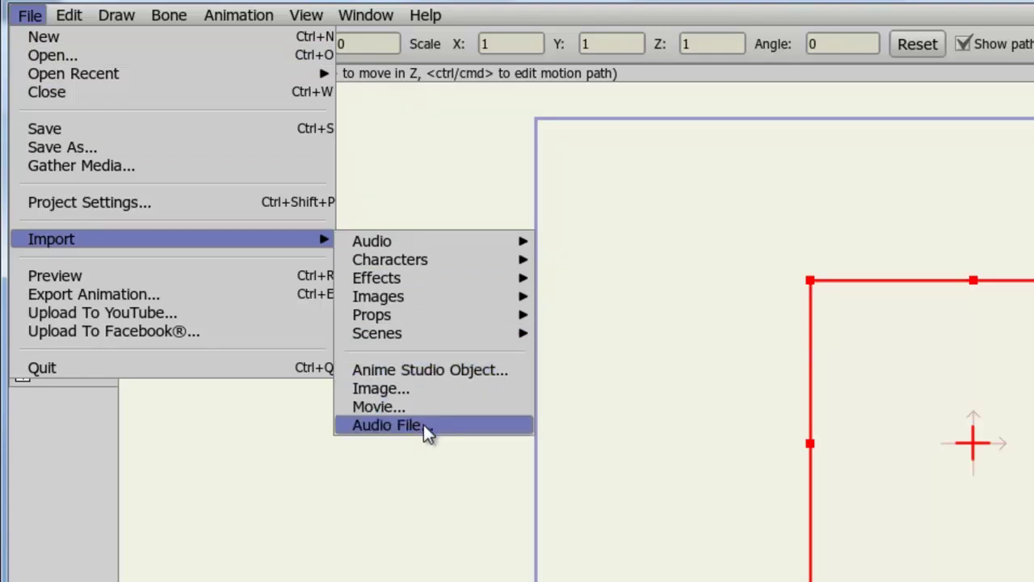
pyautogui.click(429, 375)
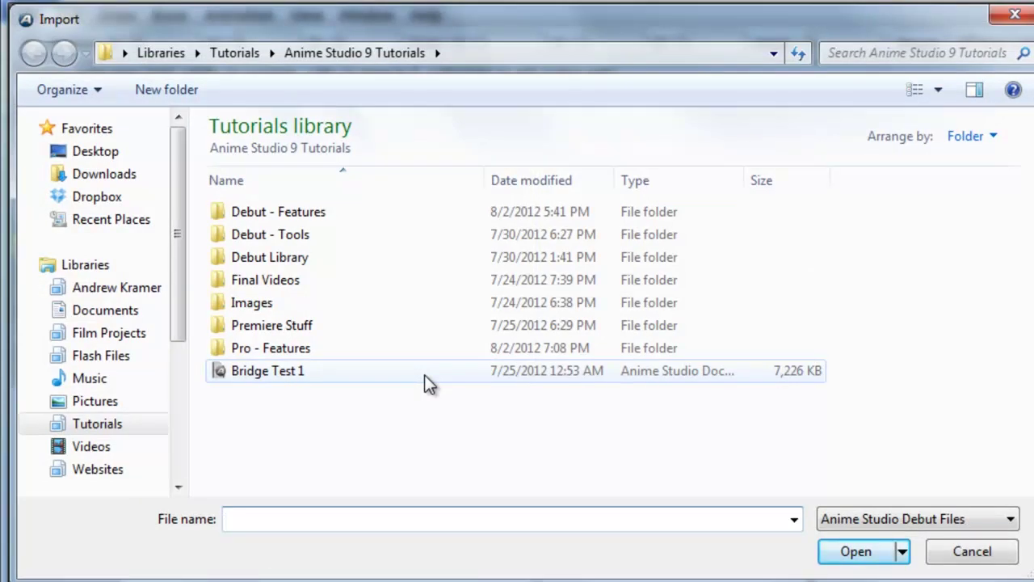
pyautogui.click(424, 376)
# - Insert the Chair 3 object from Bridge Test 1 and drag it to the frame centre
pyautogui.click(852, 553)
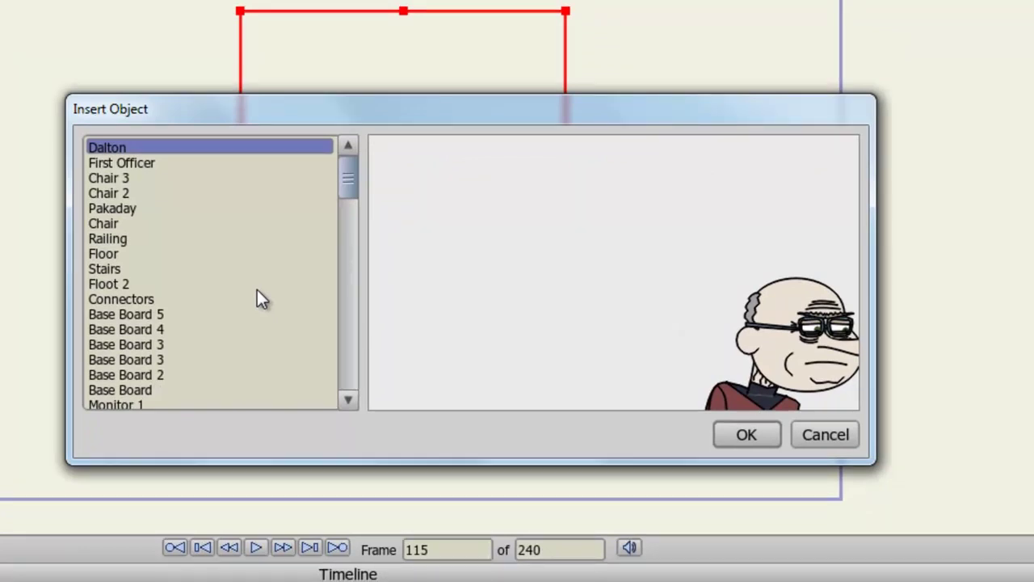
pyautogui.click(121, 178)
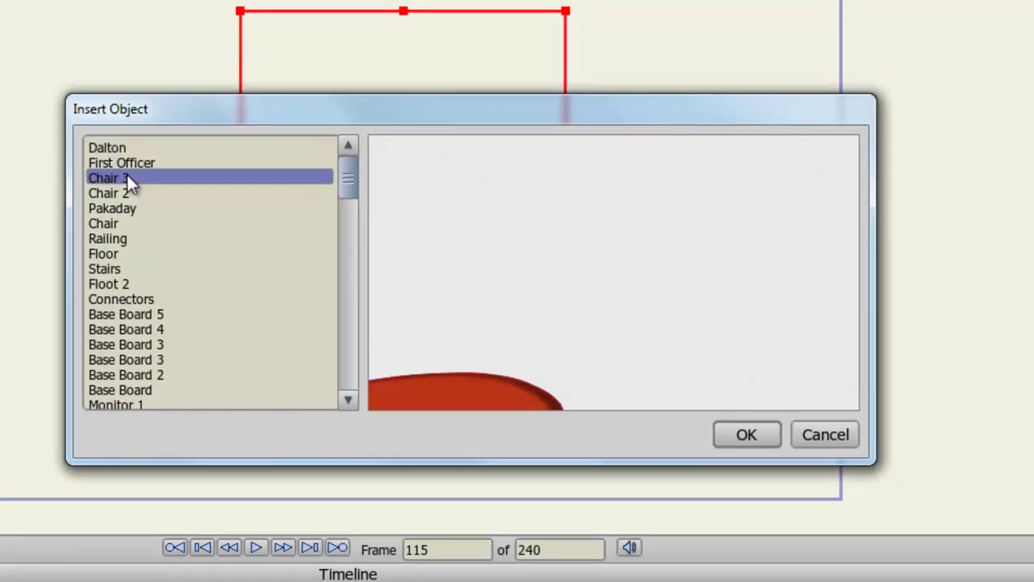
pyautogui.click(732, 439)
pyautogui.moveTo(132, 526)
pyautogui.mouseDown()
pyautogui.moveTo(267, 372)
pyautogui.moveTo(476, 178)
pyautogui.moveTo(515, 86)
pyautogui.mouseUp()
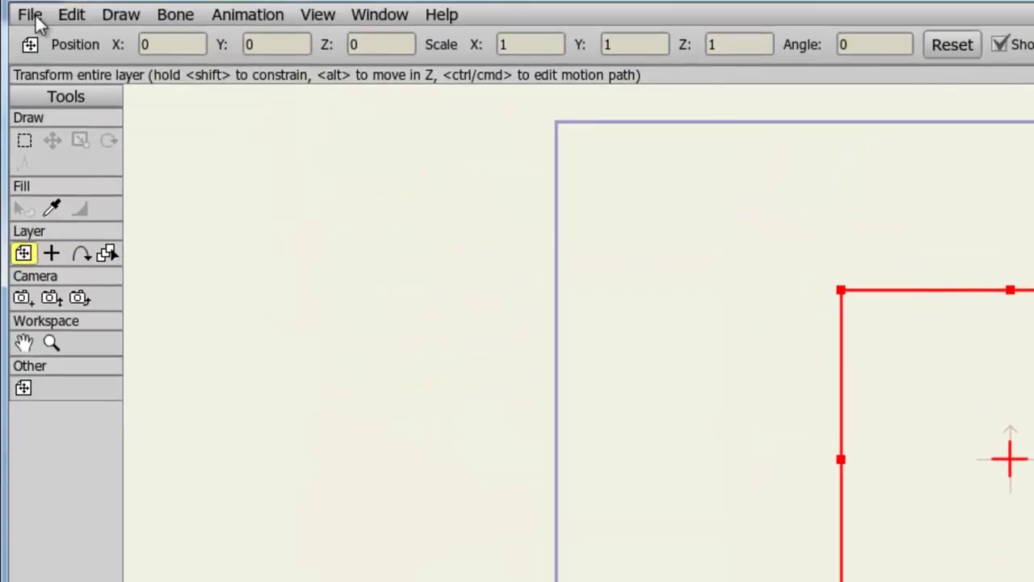
pyautogui.click(32, 14)
pyautogui.moveTo(83, 247)
pyautogui.moveTo(434, 349)
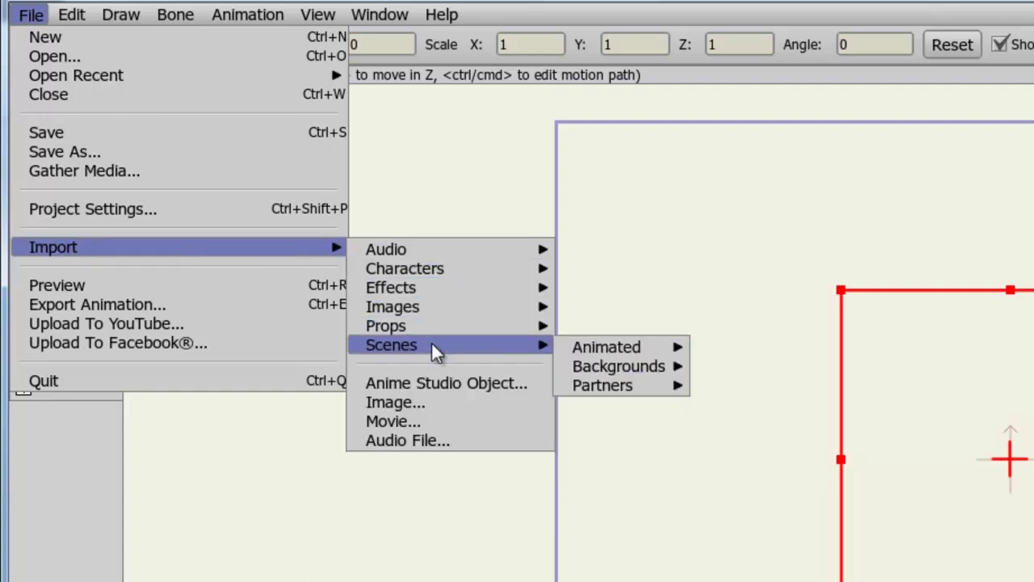
pyautogui.click(436, 400)
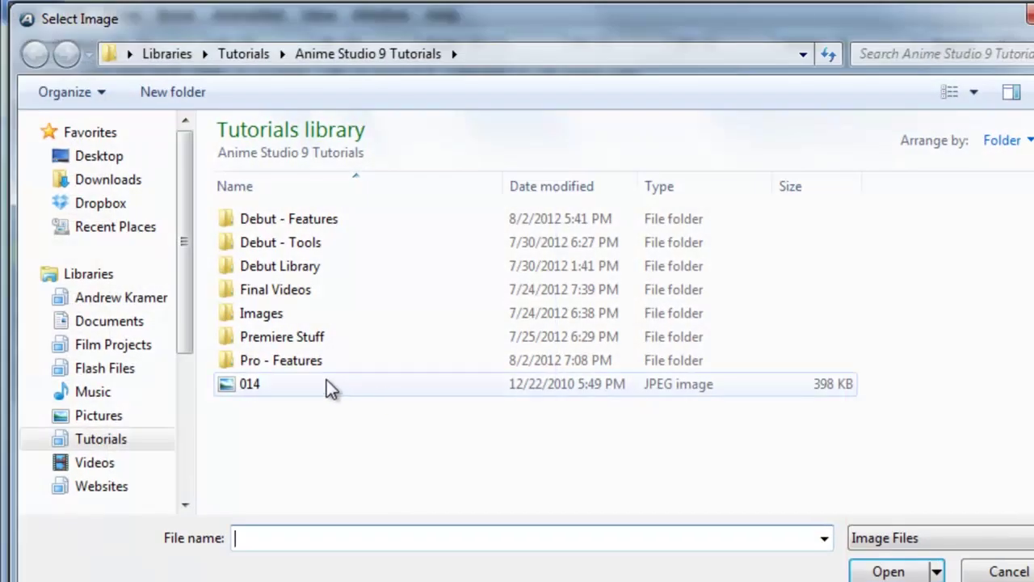
pyautogui.click(277, 379)
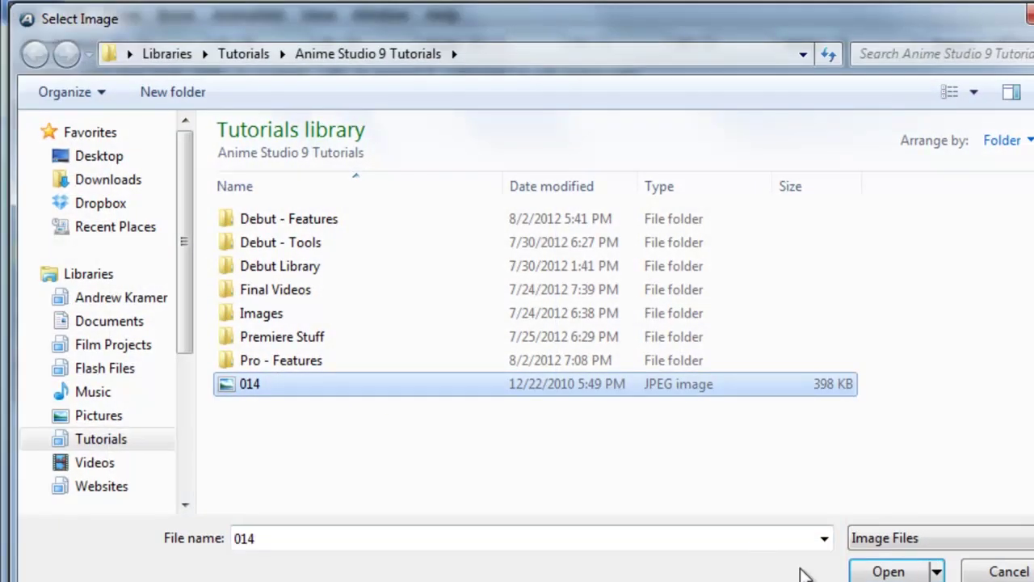
pyautogui.click(889, 572)
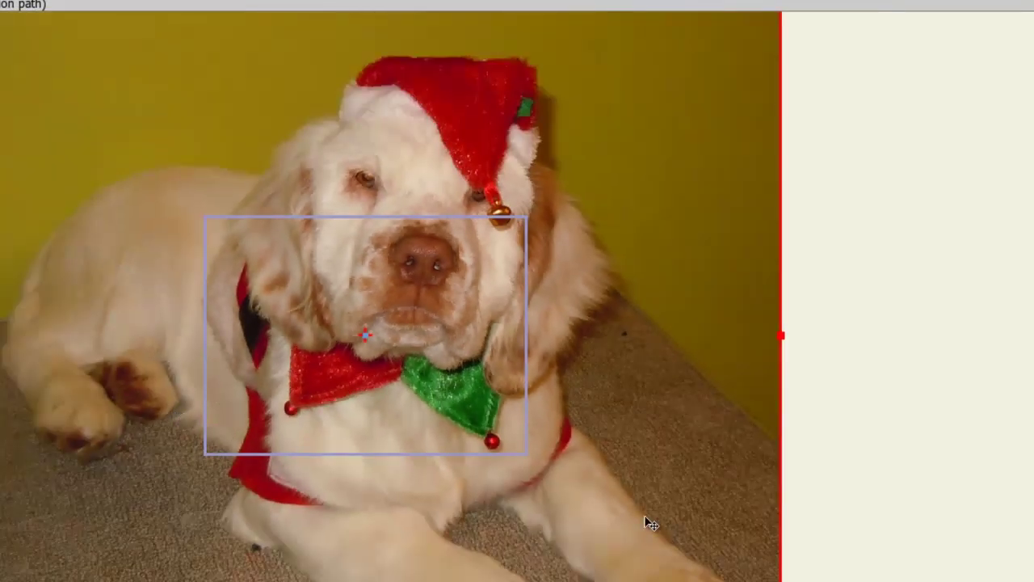
pyautogui.hotkey('ctrl', 'z')
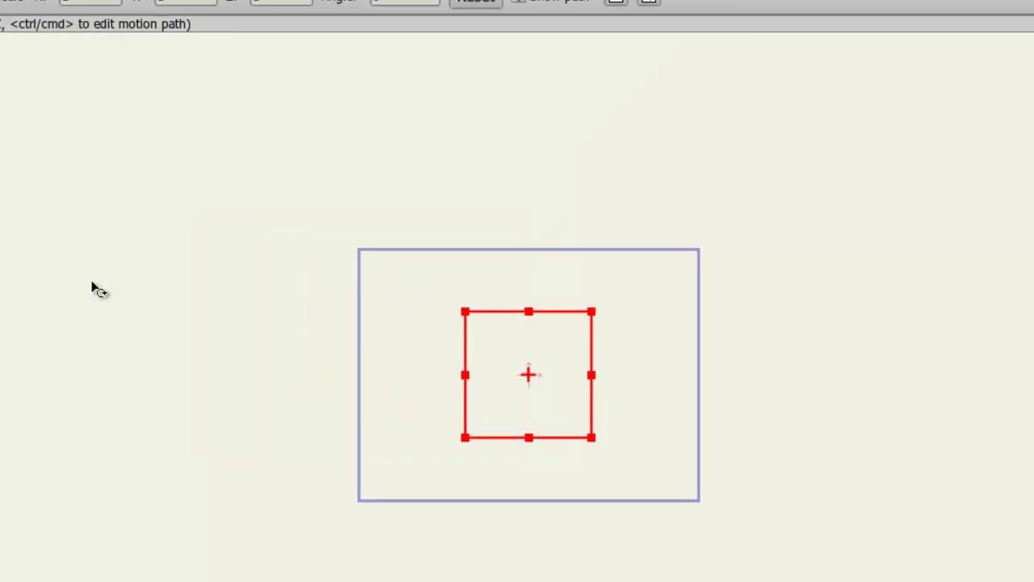
pyautogui.click(13, 25)
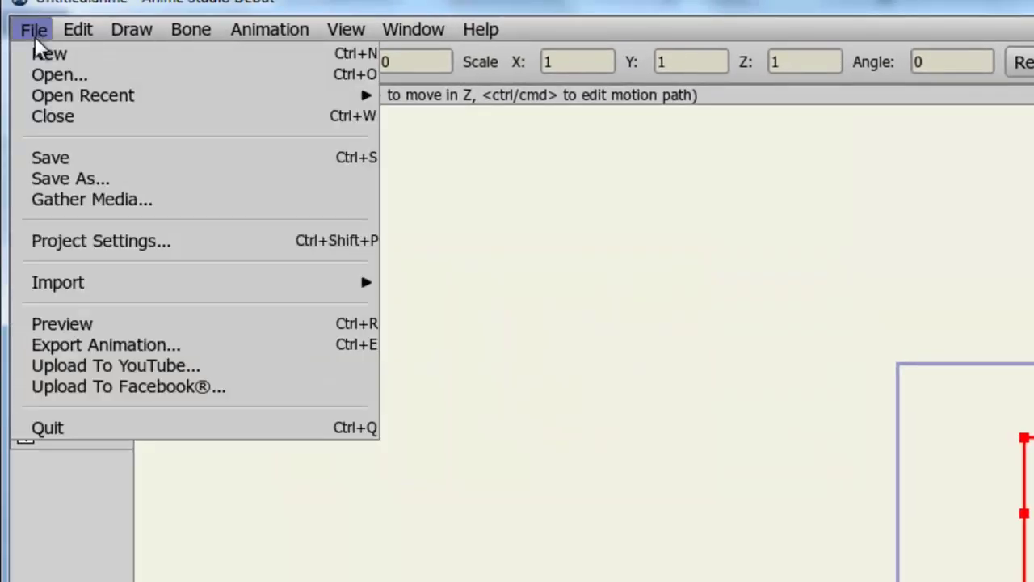
pyautogui.moveTo(90, 285)
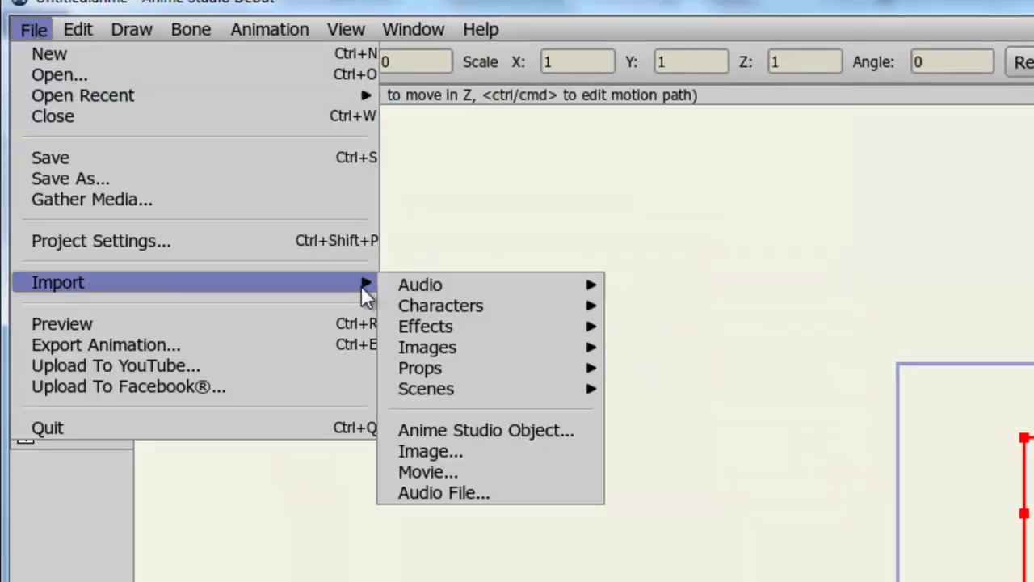
pyautogui.click(499, 467)
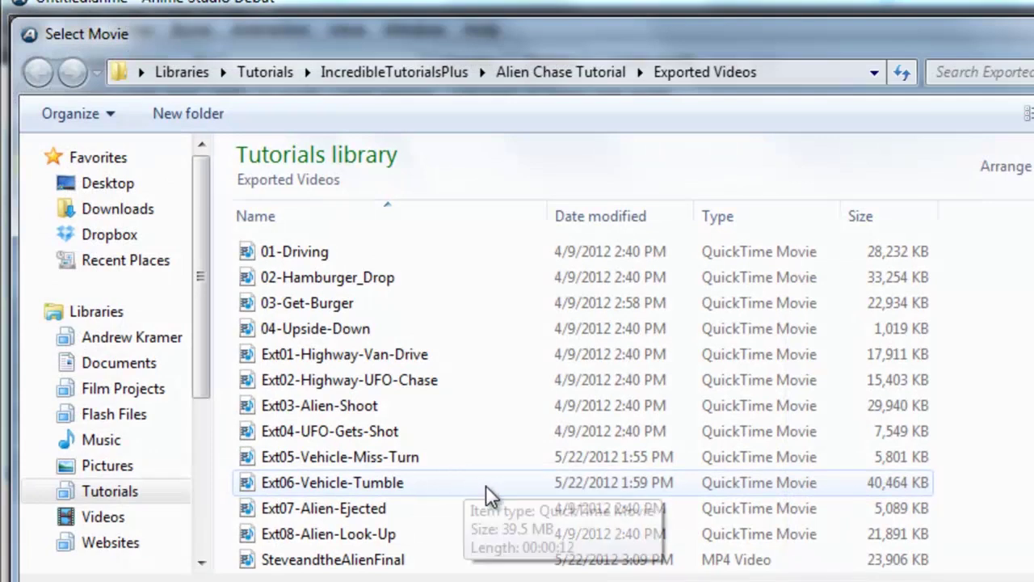
pyautogui.click(311, 257)
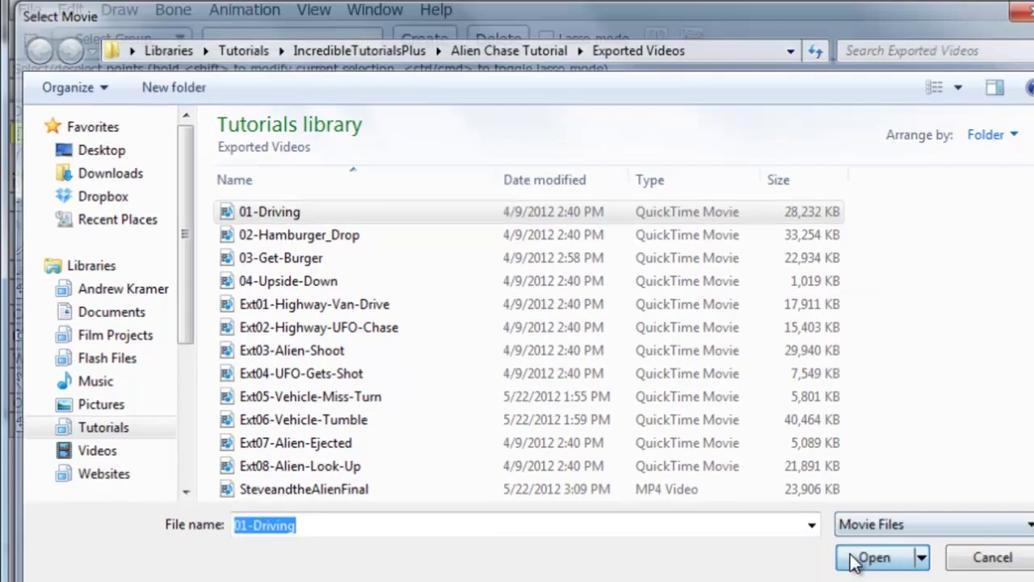
pyautogui.click(870, 556)
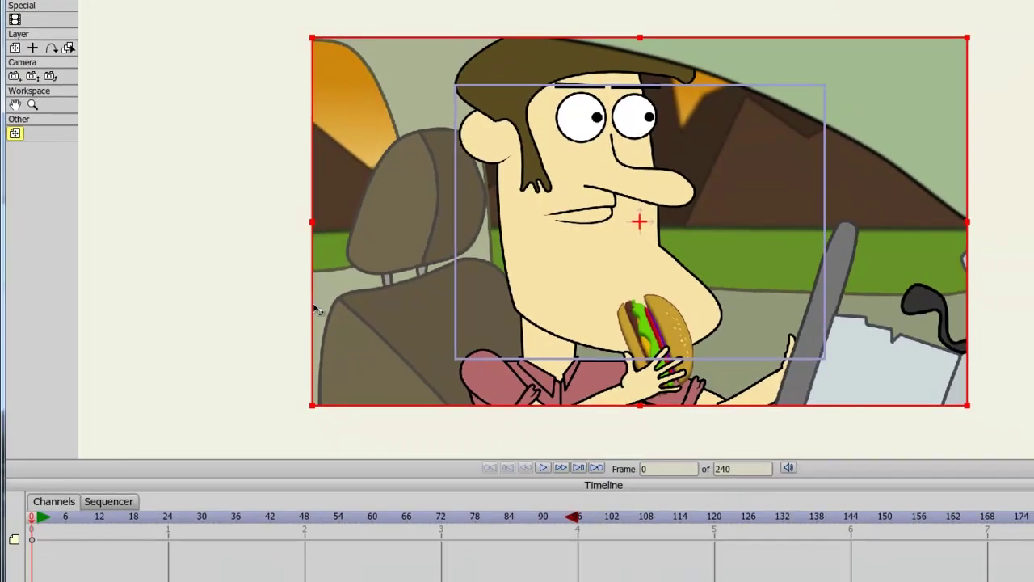
pyautogui.moveTo(33, 524); pyautogui.dragTo(486, 524)
pyautogui.press('Delete')
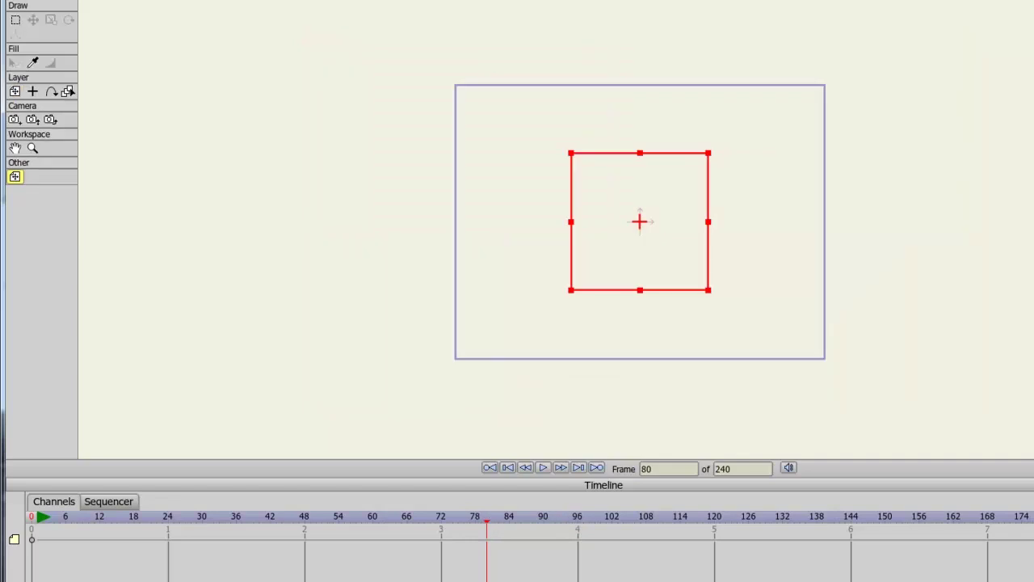
# - Import the More News MP3 audio file and move the playhead to frame 22
pyautogui.click(27, 12)
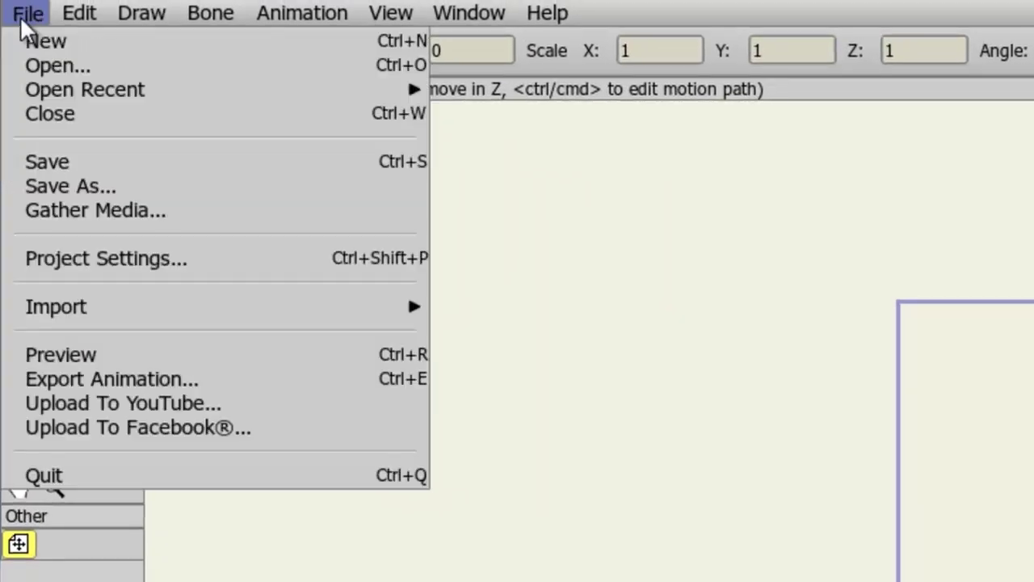
pyautogui.moveTo(152, 315)
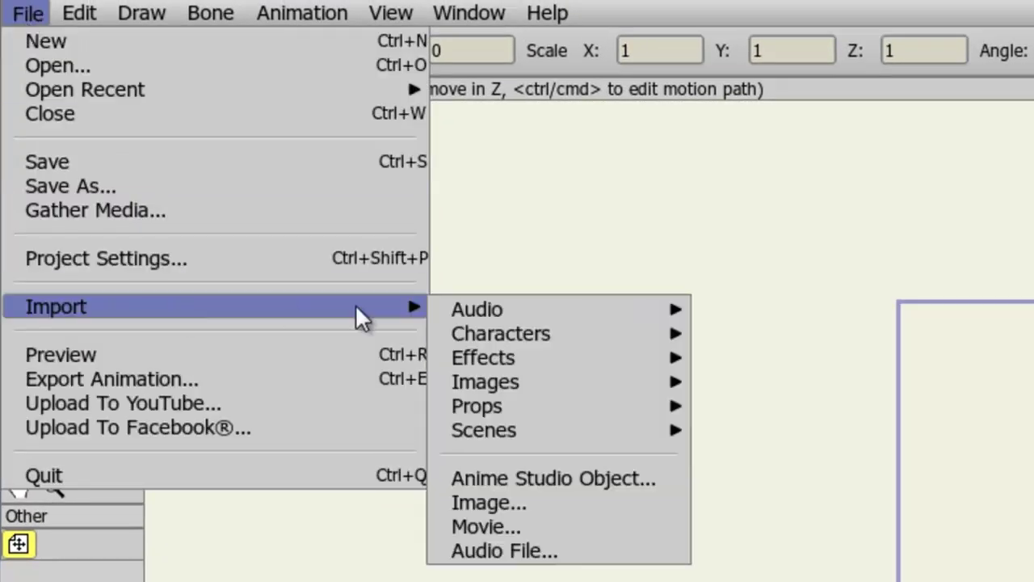
pyautogui.click(582, 555)
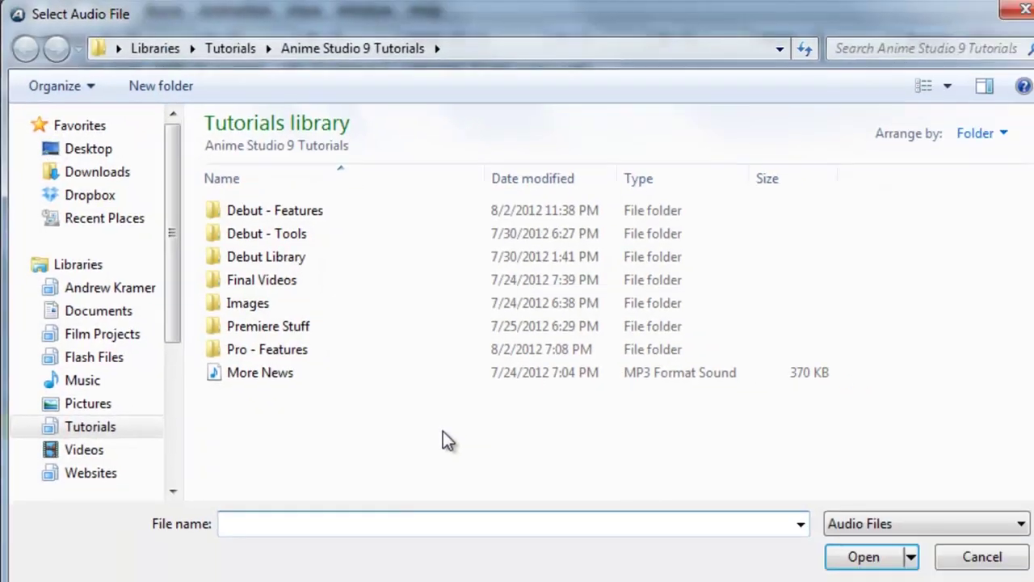
pyautogui.click(270, 360)
pyautogui.click(833, 533)
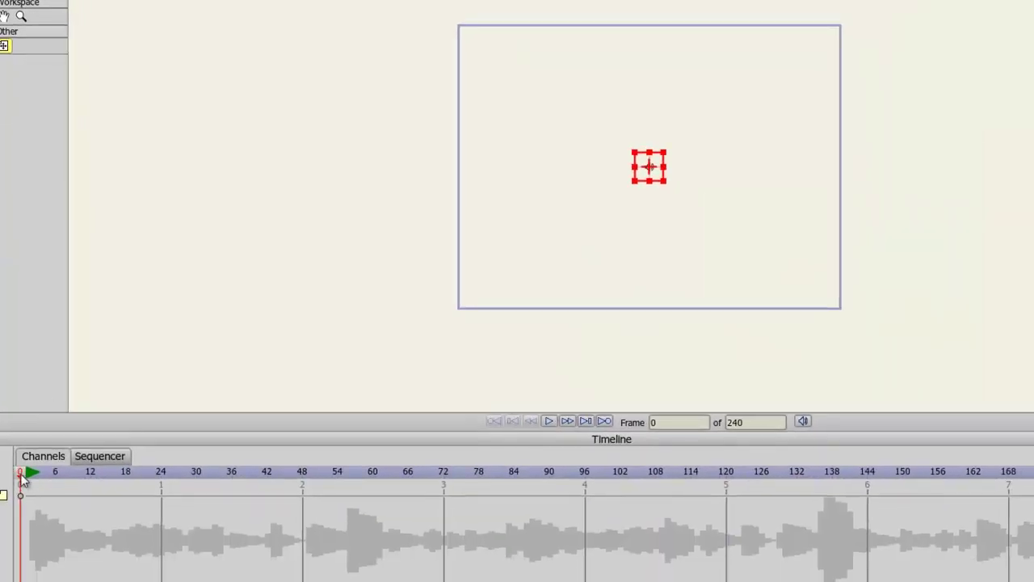
pyautogui.moveTo(22, 478); pyautogui.dragTo(156, 498)
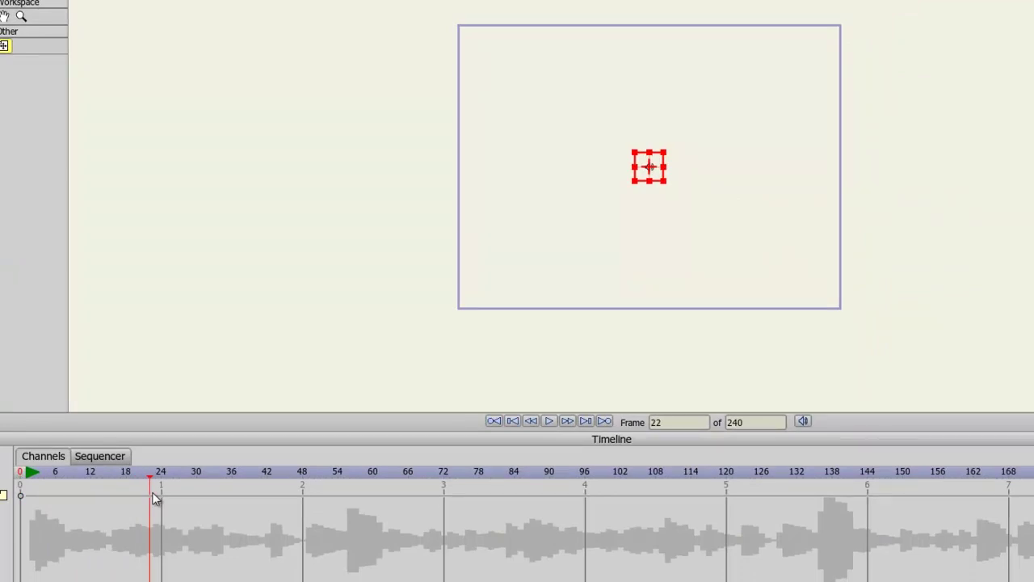